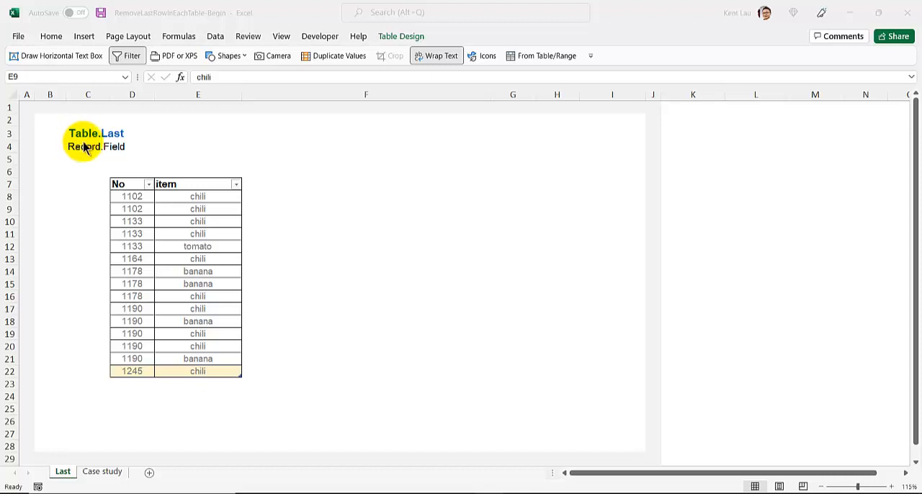
# Rename the Excel table holding the No and item columns as "data".
pyautogui.click(131, 198)
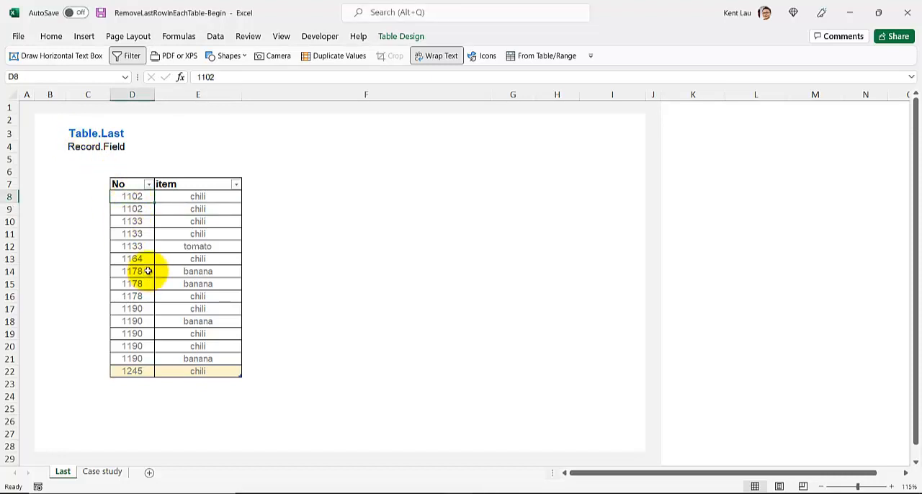
pyautogui.click(401, 36)
pyautogui.click(37, 70)
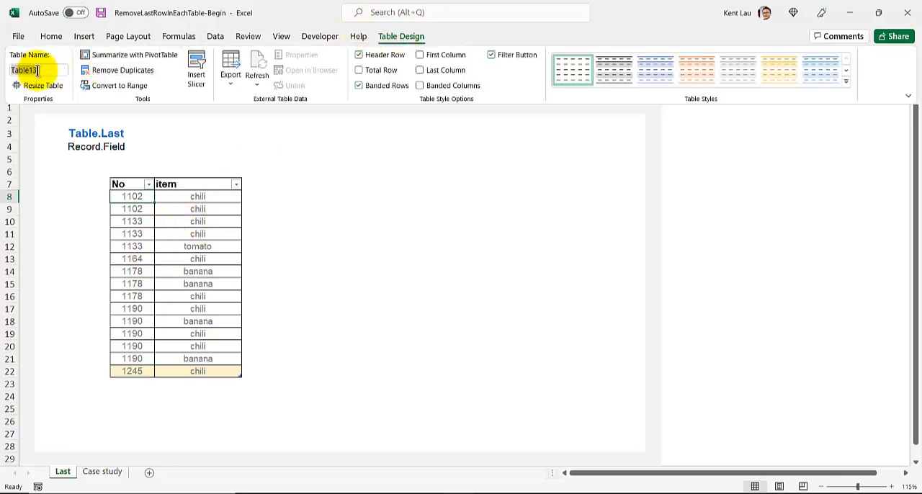
pyautogui.click(27, 70)
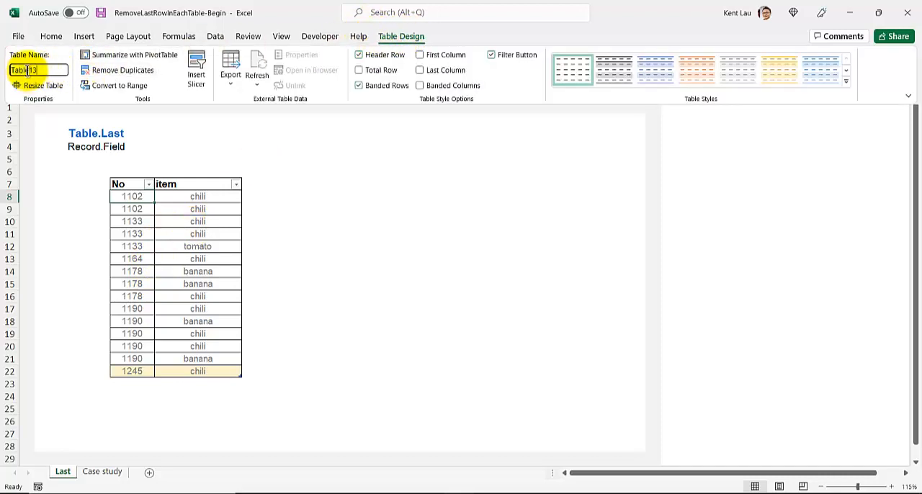
pyautogui.doubleClick(33, 70)
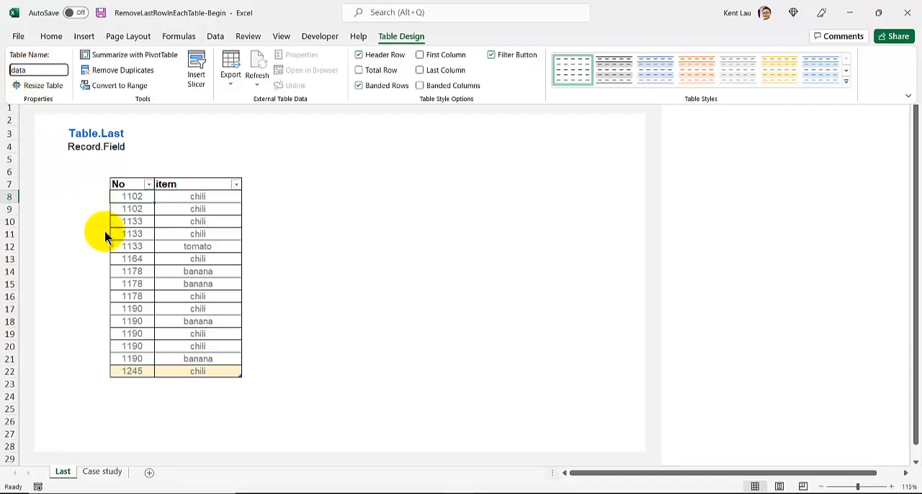
# Load the data table into the Power Query Editor and delete its Changed Type step.
pyautogui.click(197, 222)
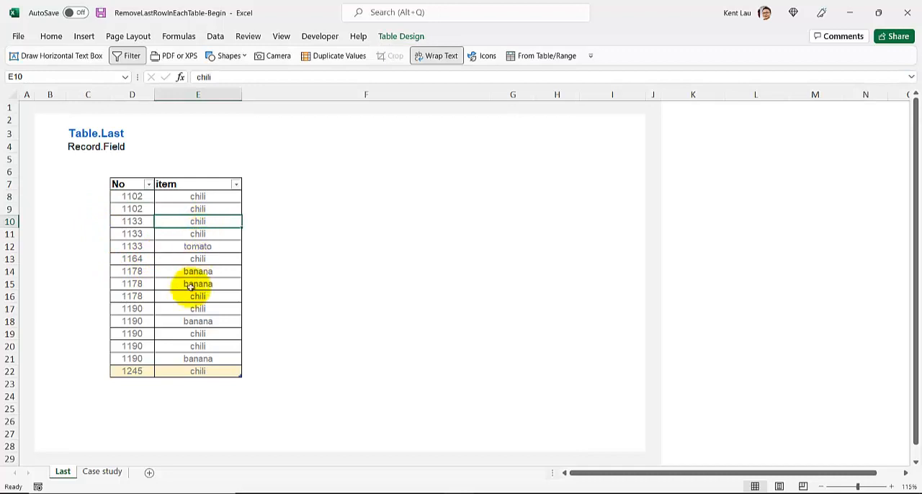
pyautogui.click(215, 36)
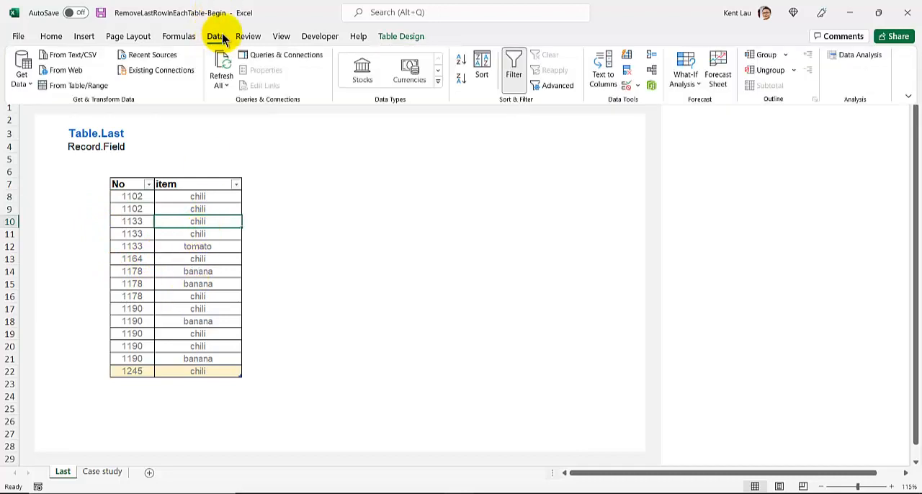
pyautogui.click(90, 86)
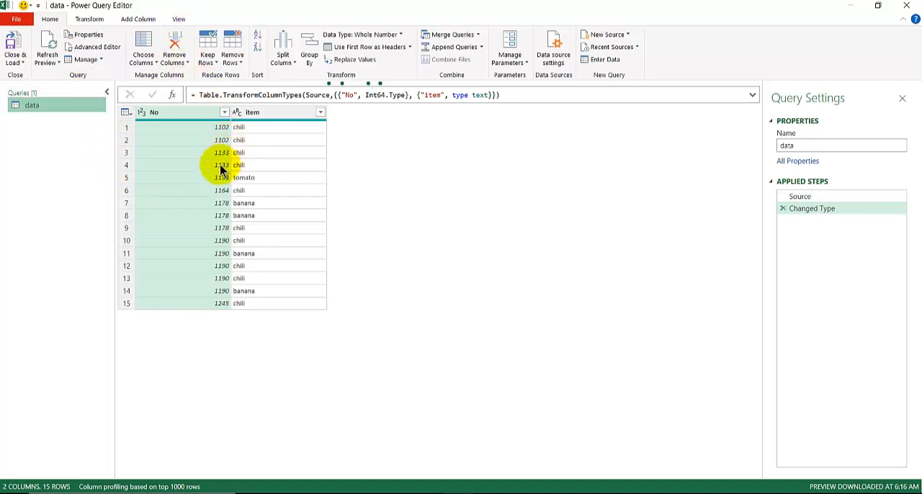
pyautogui.click(782, 210)
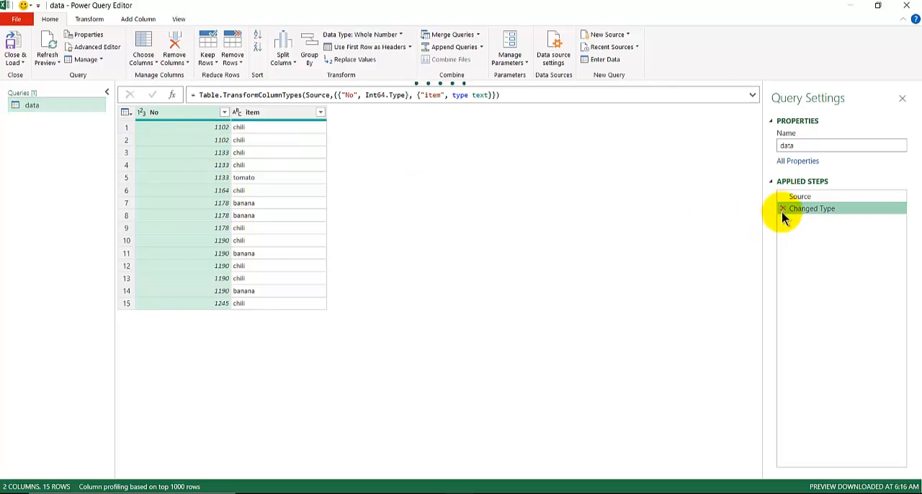
pyautogui.click(783, 210)
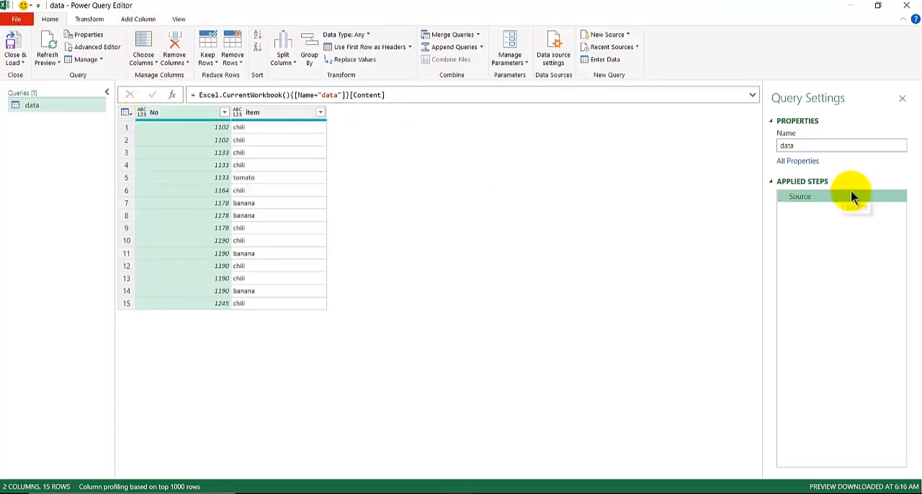
# Add a custom step after Source with the formula = Table.Last(Source).
pyautogui.click(173, 96)
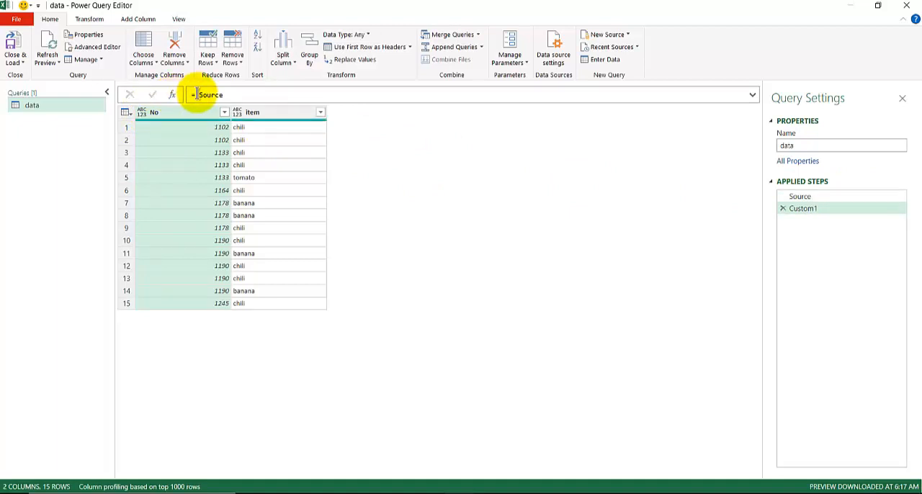
pyautogui.click(196, 95)
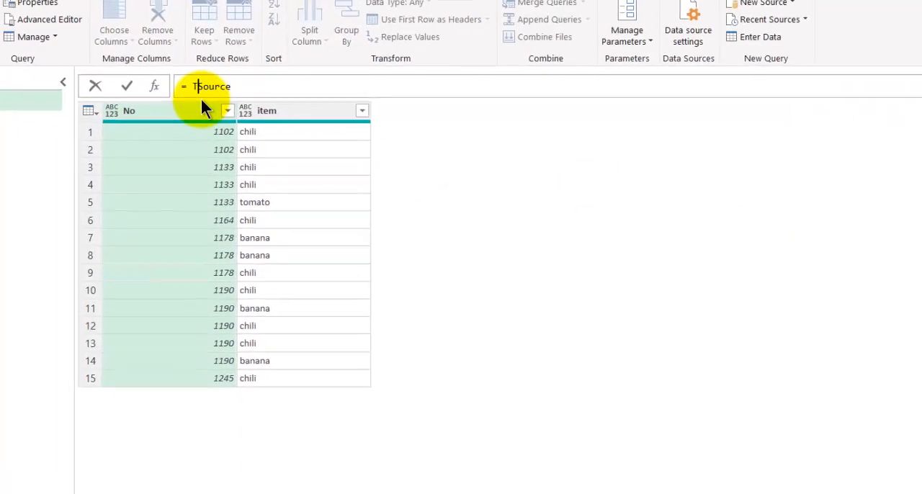
pyautogui.write('Table.L')
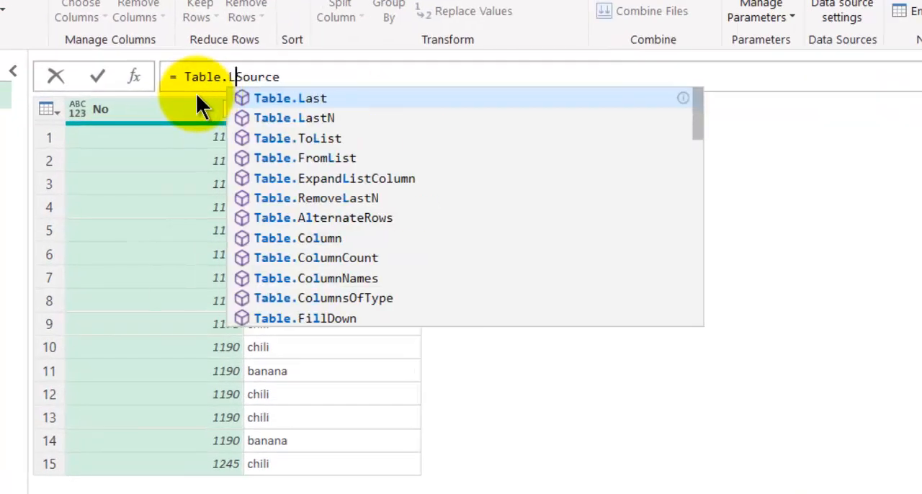
pyautogui.press('Tab')
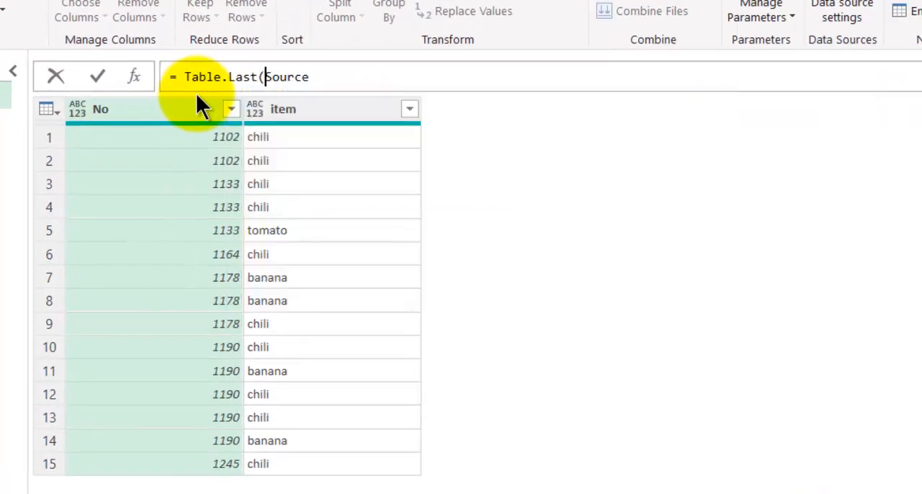
pyautogui.write('(')
pyautogui.press('End')
pyautogui.write(')')
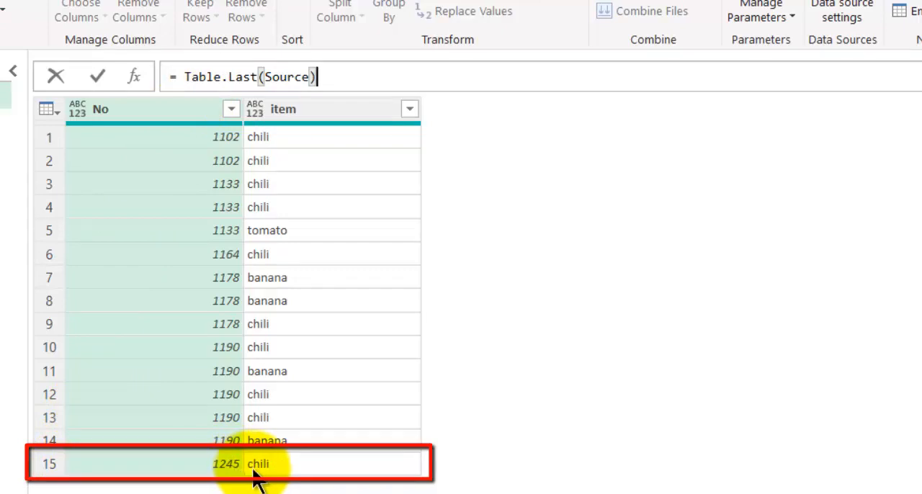
pyautogui.press('Return')
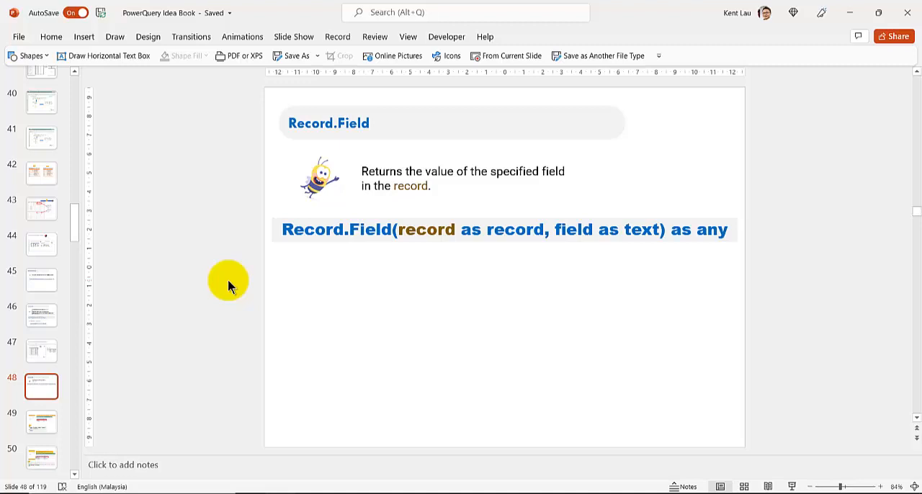
# Search the PowerQuery Idea Book presentation in PowerPoint for Table.Last, going on to the slide with its full syntax.
pyautogui.hotkey('ctrl', 'f')
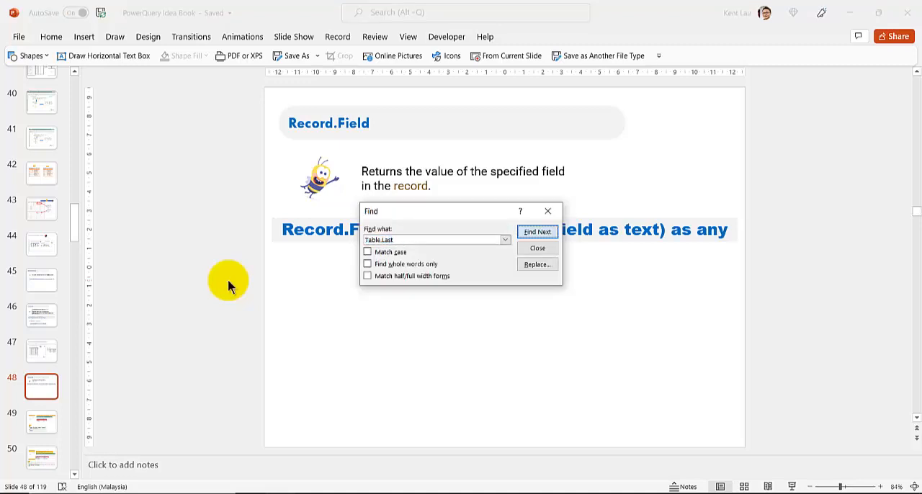
pyautogui.press('Return')
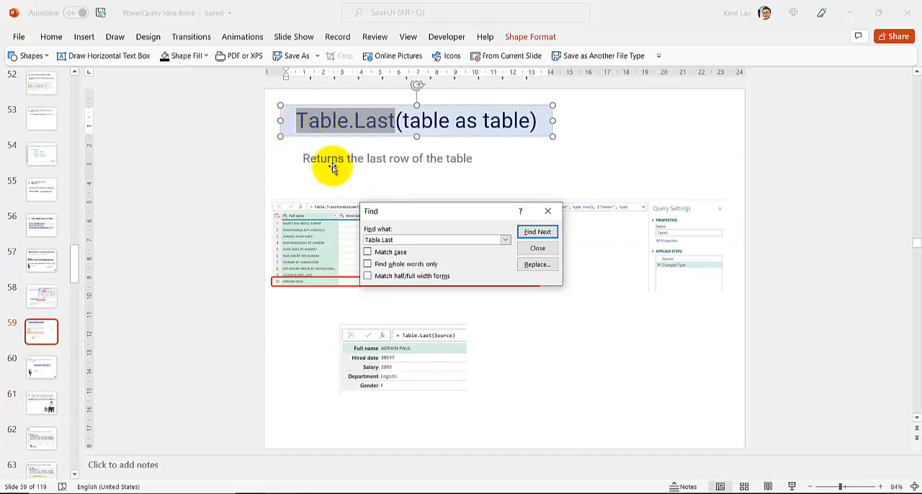
pyautogui.click(529, 233)
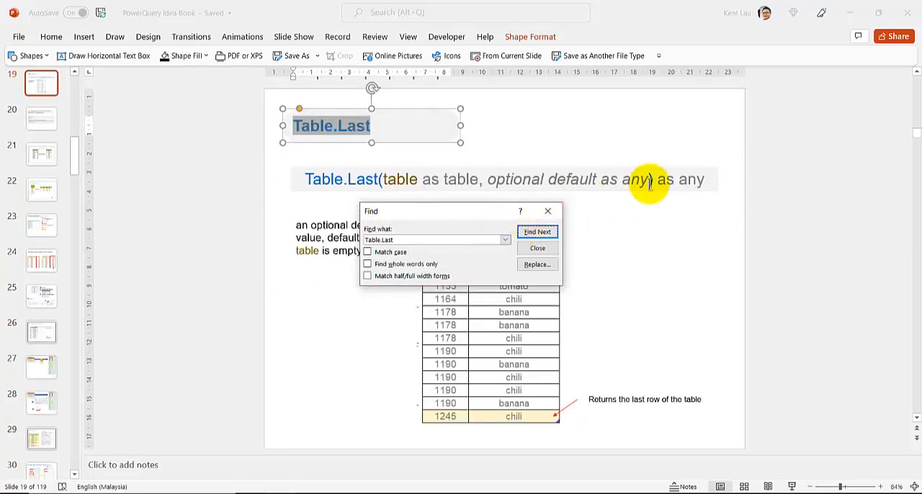
pyautogui.click(547, 211)
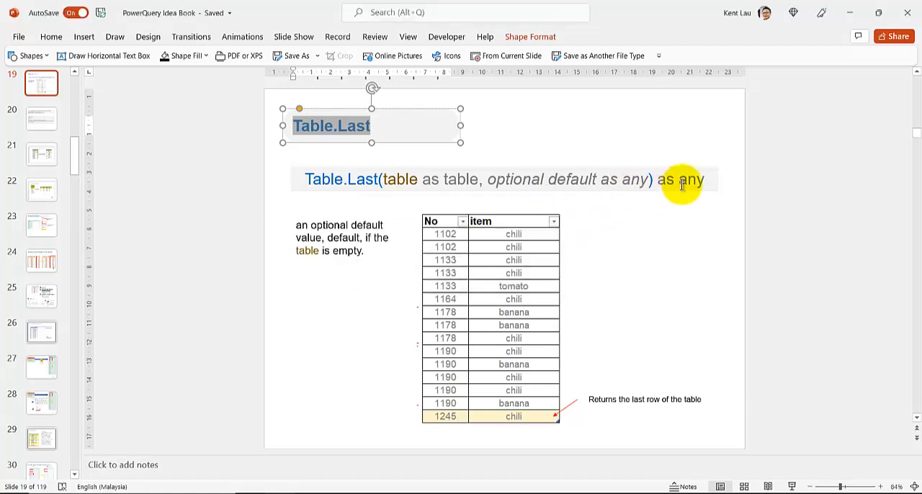
pyautogui.click(332, 358)
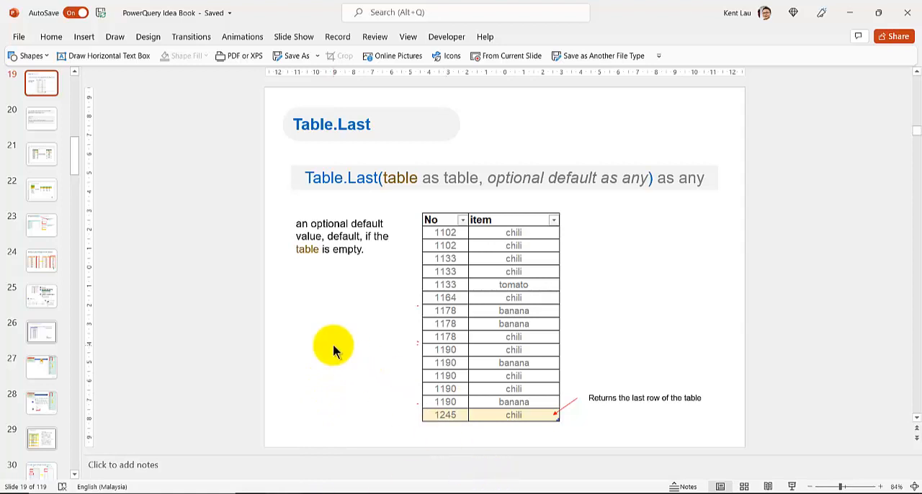
# Search the presentation for Record.Field and stay on the Record.FieldValues slide.
pyautogui.hotkey('ctrl', 'f')
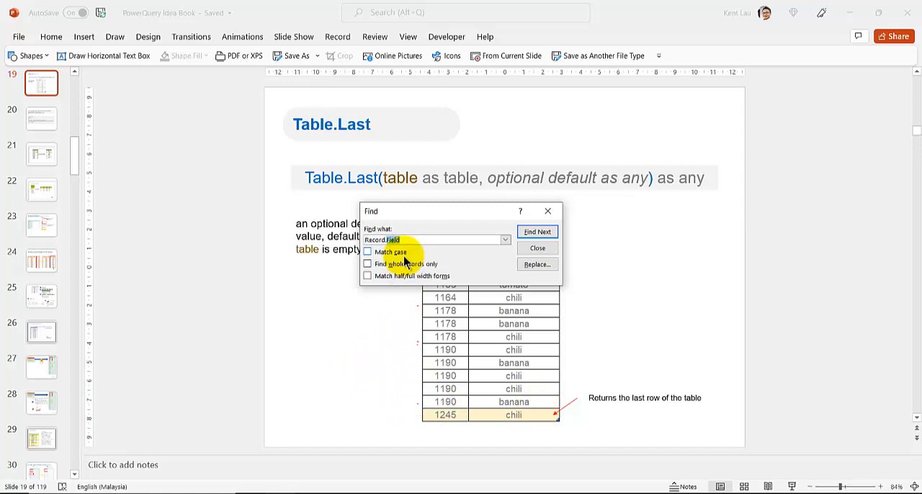
pyautogui.press('Return')
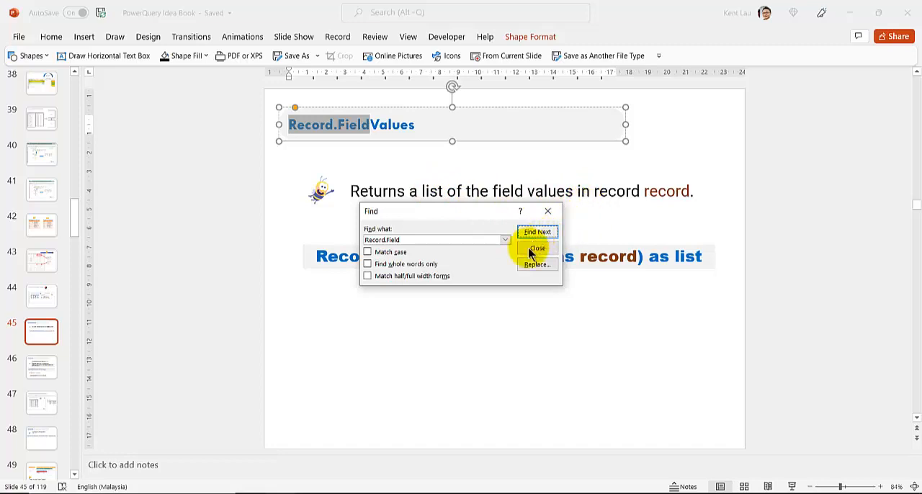
pyautogui.click(548, 213)
pyautogui.click(487, 231)
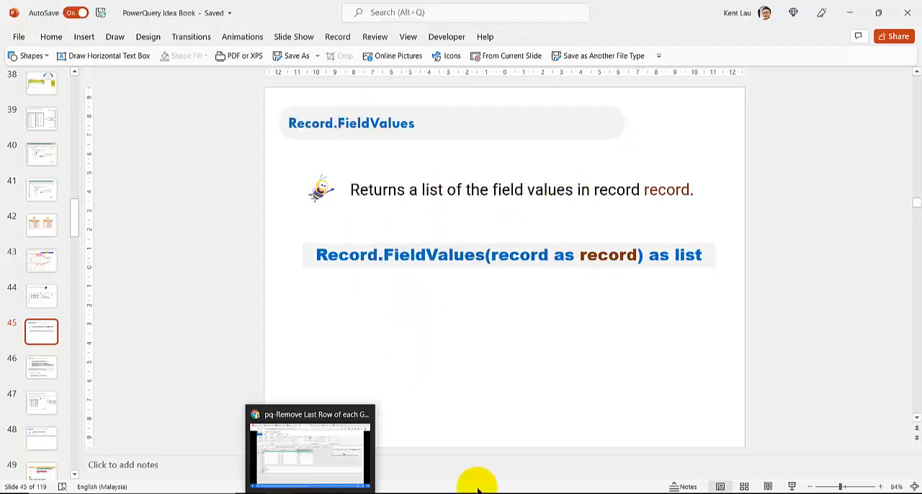
# Switch back to the Power Query Editor and wrap the custom step's formula as = Record.FieldValues(Table.Last(Source)).
pyautogui.click(352, 453)
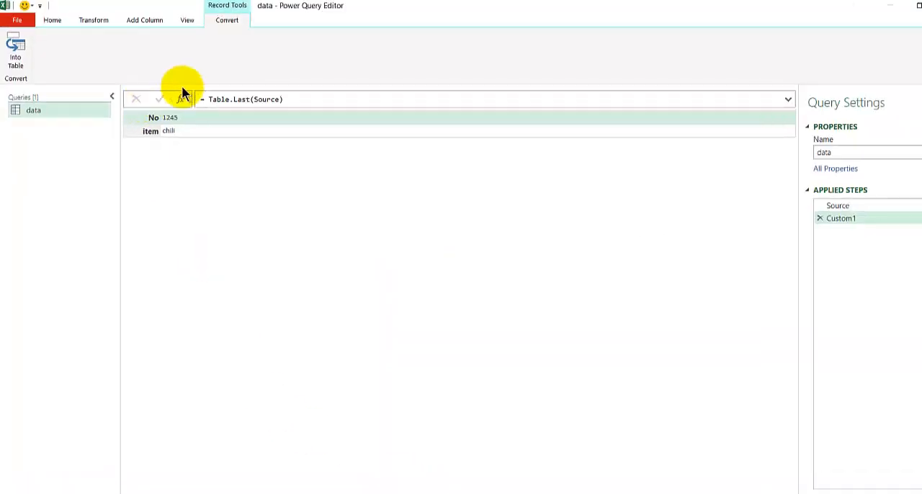
pyautogui.click(195, 93)
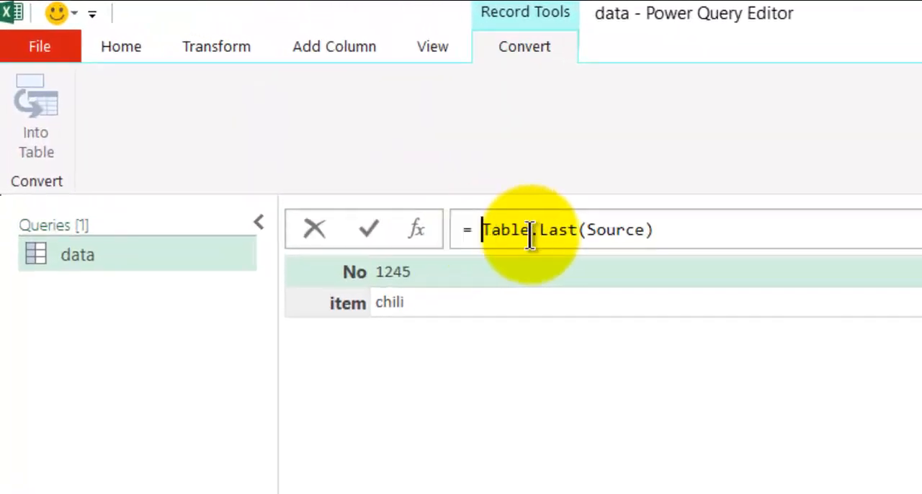
pyautogui.moveTo(625, 231)
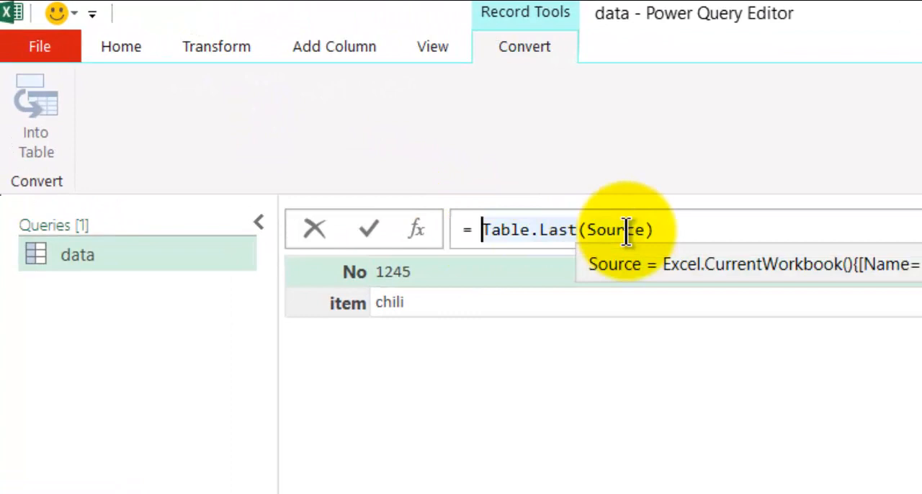
pyautogui.write('Field')
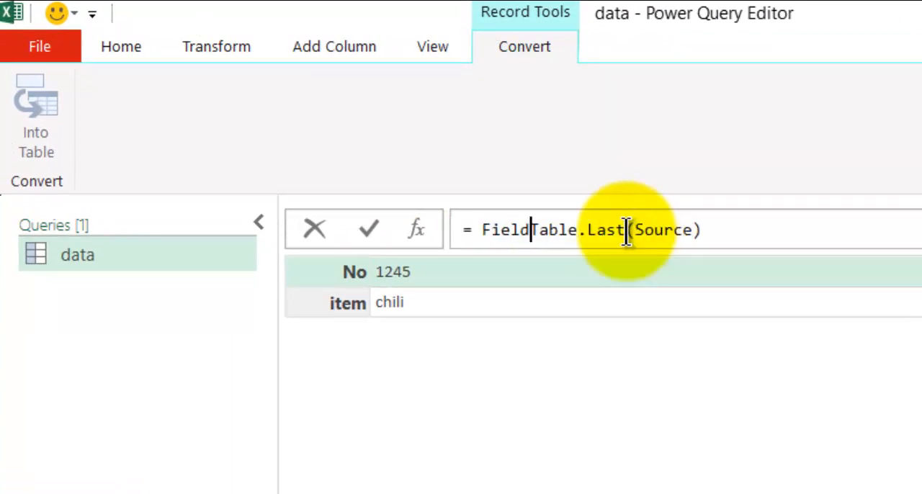
pyautogui.press('BackSpace')
pyautogui.press('BackSpace')
pyautogui.press('BackSpace')
pyautogui.press('BackSpace')
pyautogui.press('BackSpace')
pyautogui.write('Record')
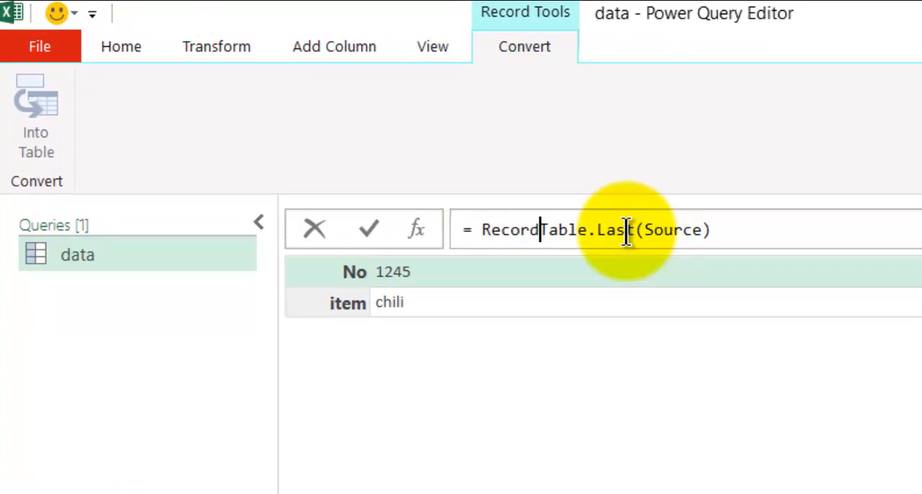
pyautogui.write('.Field')
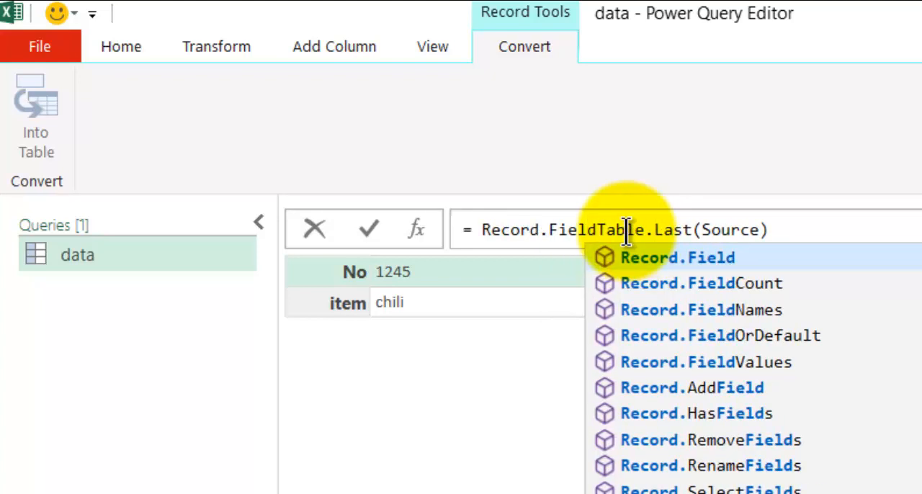
pyautogui.write('Value')
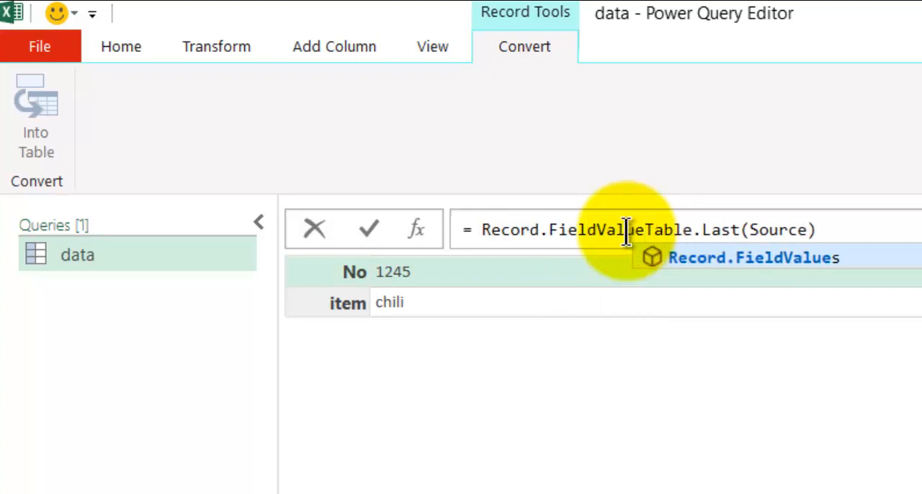
pyautogui.write('s')
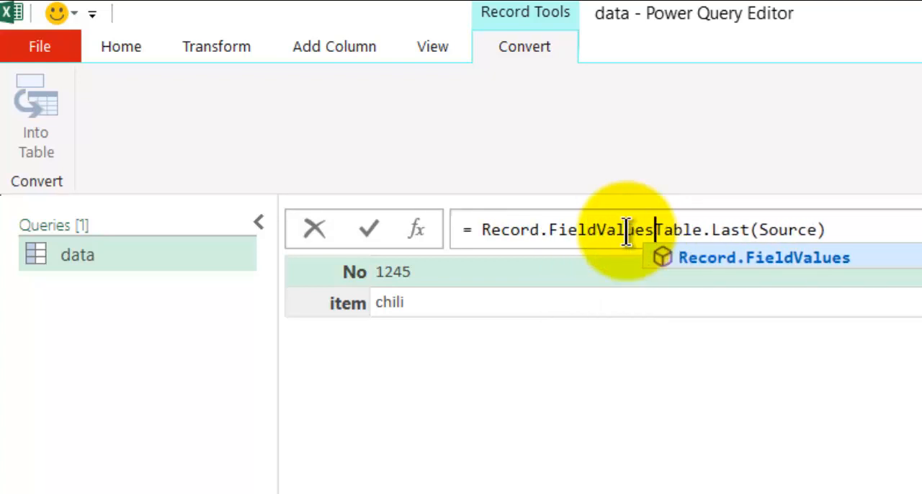
pyautogui.write('(')
pyautogui.press('End')
pyautogui.write('))')
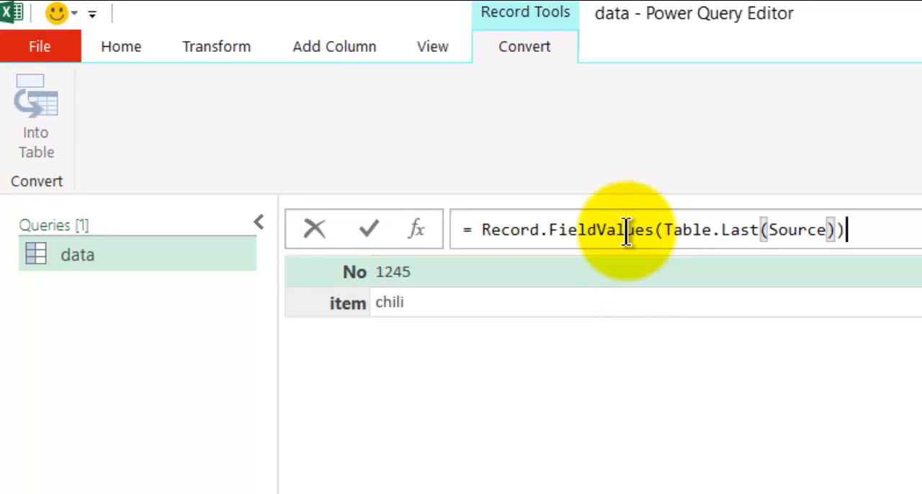
pyautogui.press('Return')
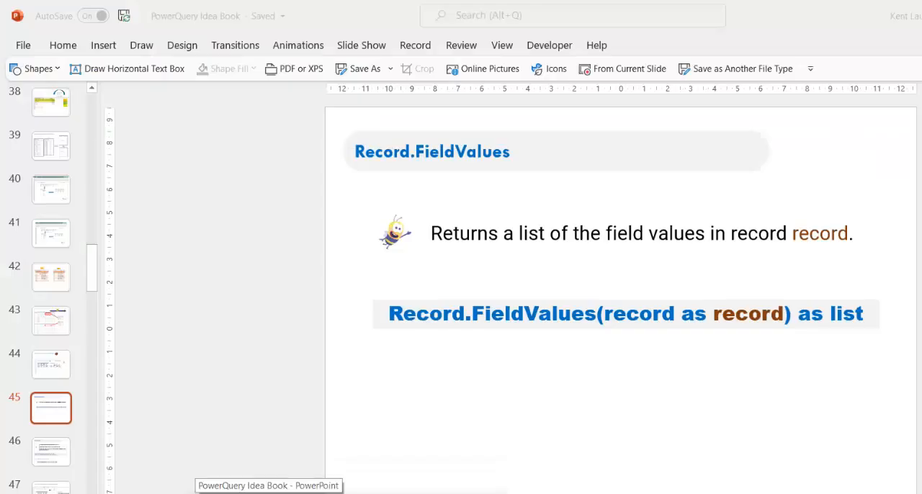
# Review the Record.FieldValues slide in PowerPoint, highlighting the word "list" in its description, and return to the Power Query Editor.
pyautogui.click(267, 493)
pyautogui.doubleClick(531, 232)
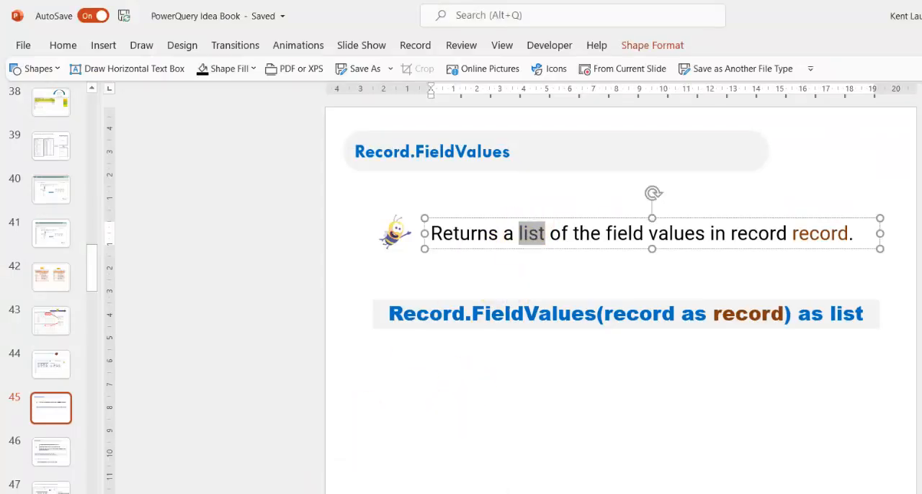
pyautogui.click(566, 493)
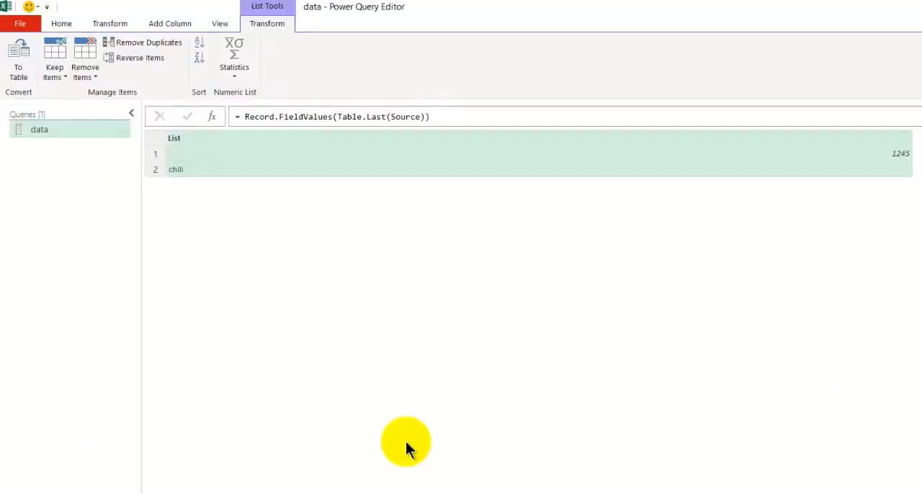
# Remove the Record.FieldValues wrapper from the custom step's formula, leaving = Table.Last(Source).
pyautogui.click(325, 116)
pyautogui.moveTo(337, 118); pyautogui.dragTo(245, 118)
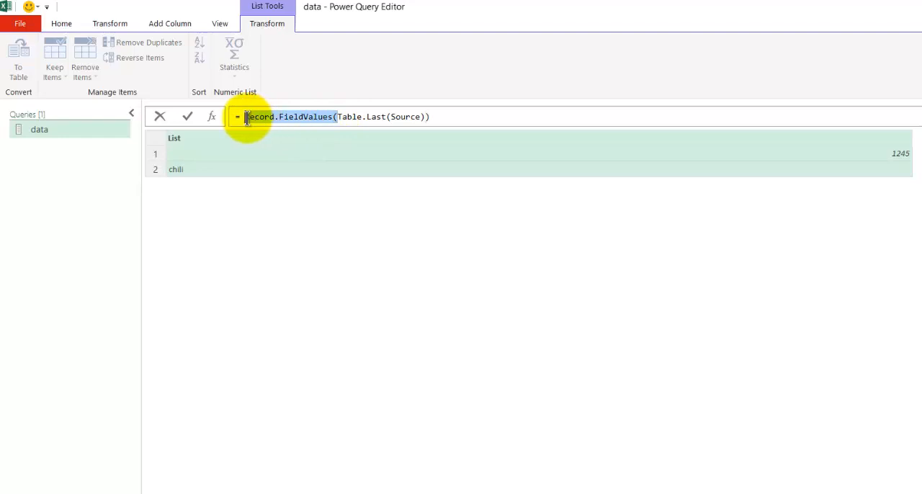
pyautogui.press('BackSpace')
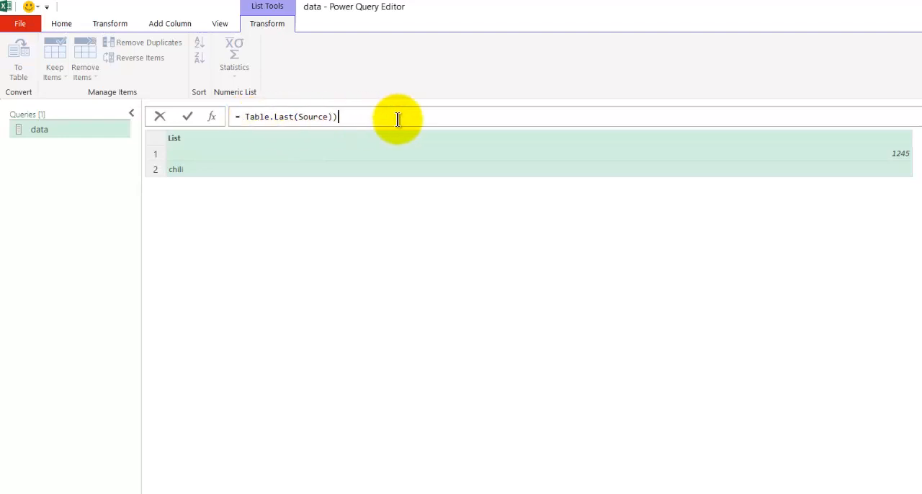
pyautogui.click(244, 117)
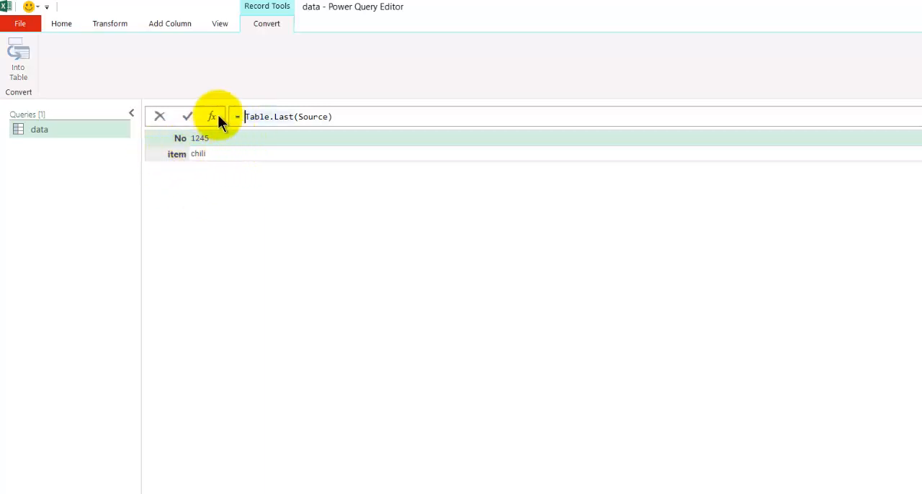
# Switch to the PowerQuery Idea Book in PowerPoint, search for Record.Field until its own syntax slide, and return to the Power Query Editor.
pyautogui.moveTo(305, 114)
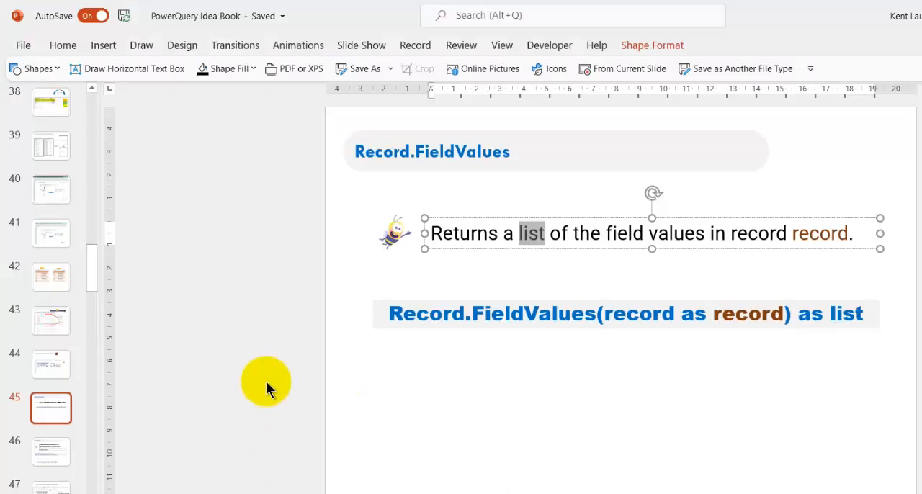
pyautogui.click(267, 382)
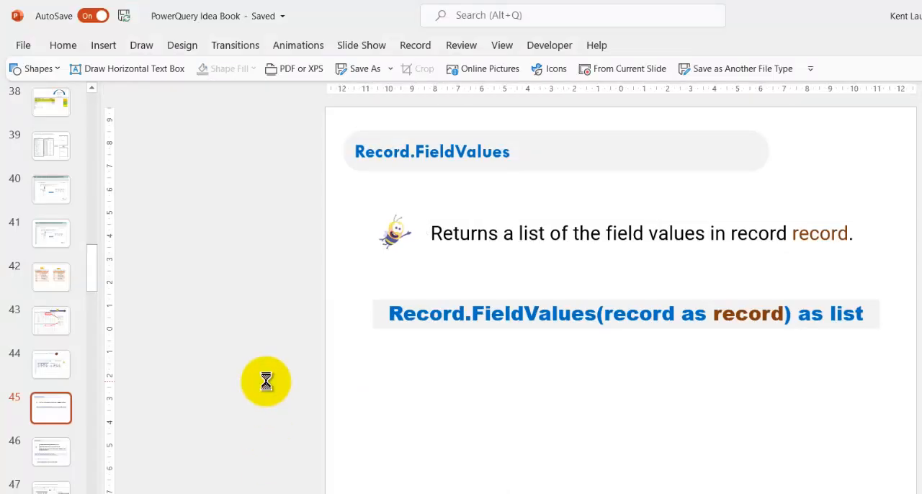
pyautogui.hotkey('ctrl', 'f')
pyautogui.click(513, 294)
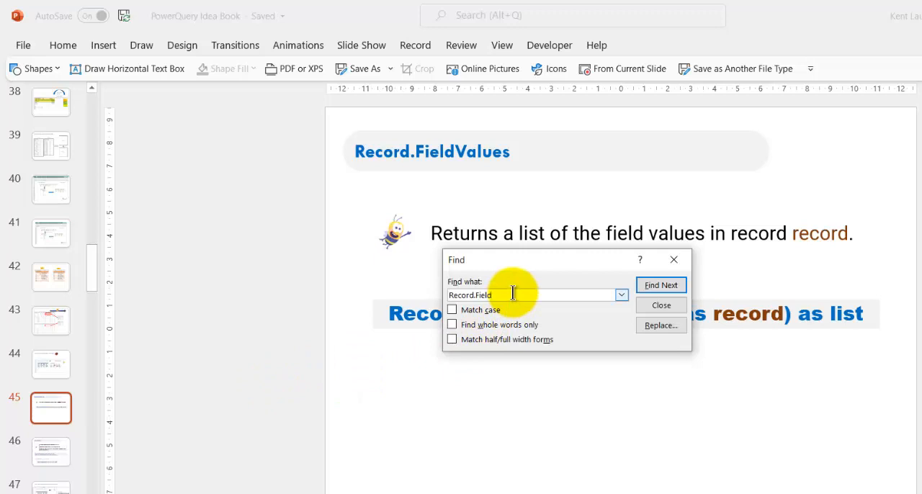
pyautogui.press('BackSpace')
pyautogui.hotkey('ctrl', 'z')
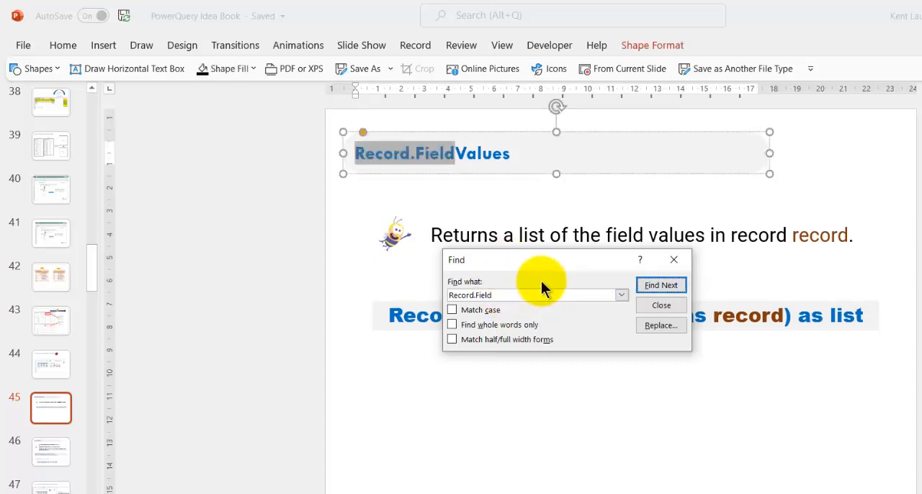
pyautogui.click(646, 285)
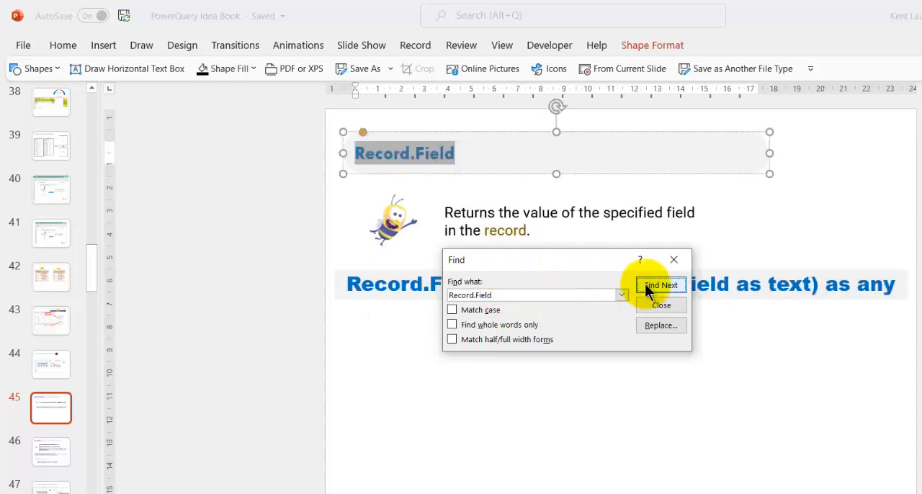
pyautogui.click(655, 261)
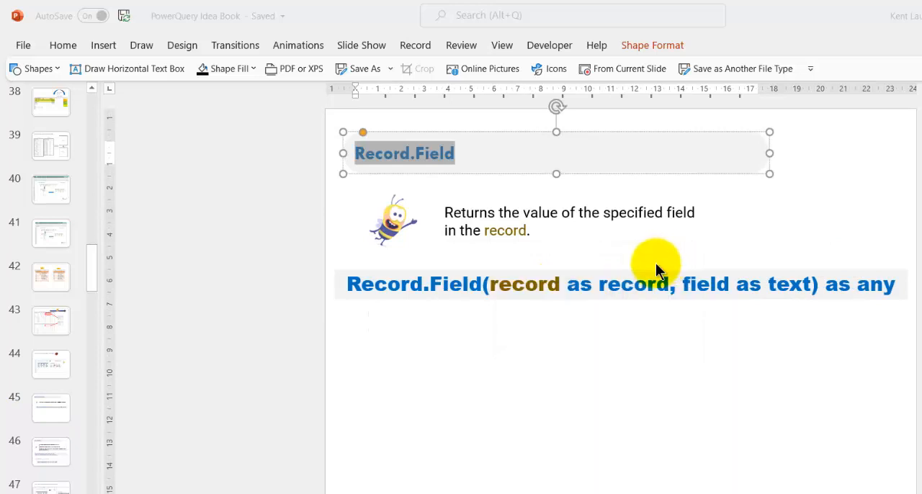
pyautogui.click(425, 312)
pyautogui.click(479, 212)
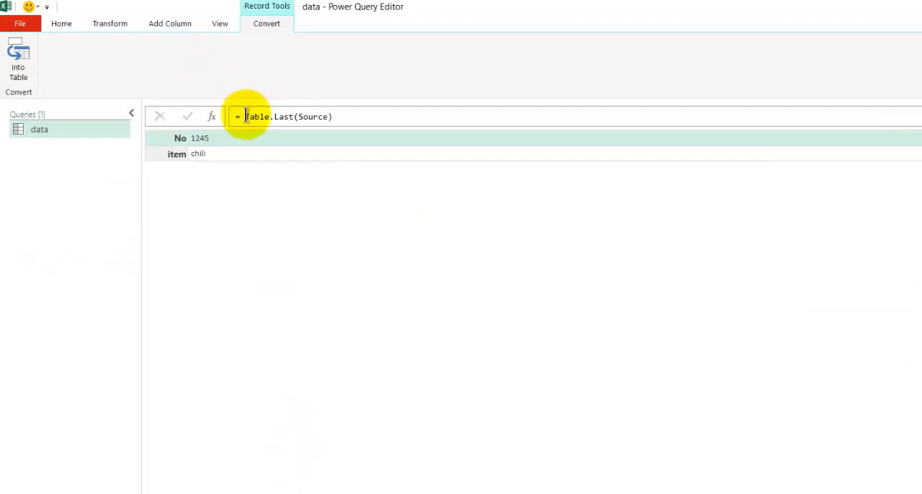
# Wrap the custom step's formula in Record.Field with the field name "item": = Record.Field(Table.Last(Source),"item").
pyautogui.write('Record.Fie')
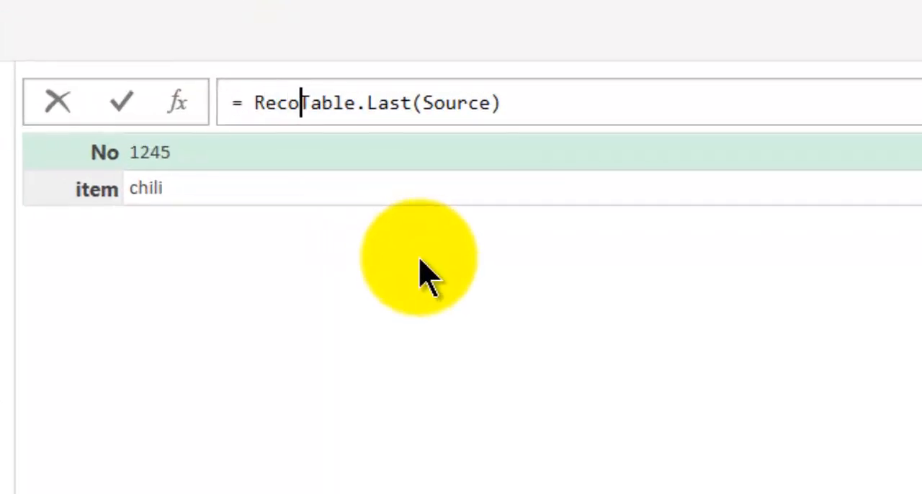
pyautogui.write('ld(')
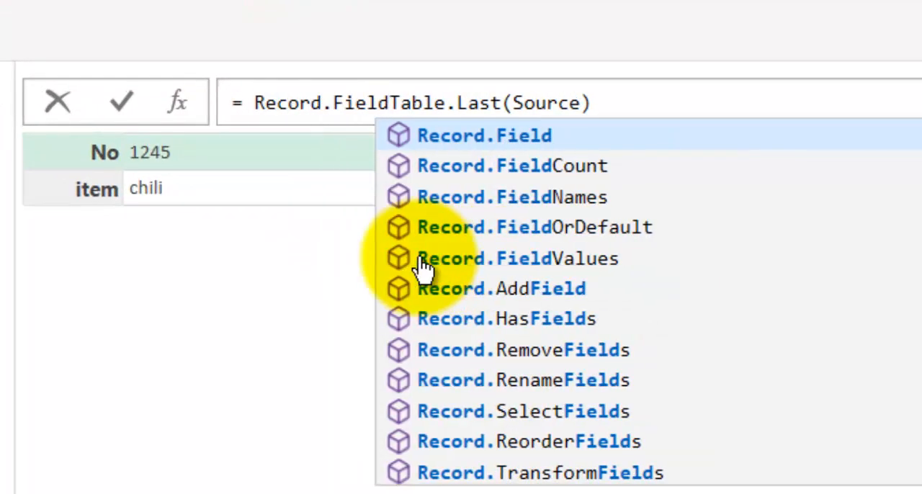
pyautogui.press('End')
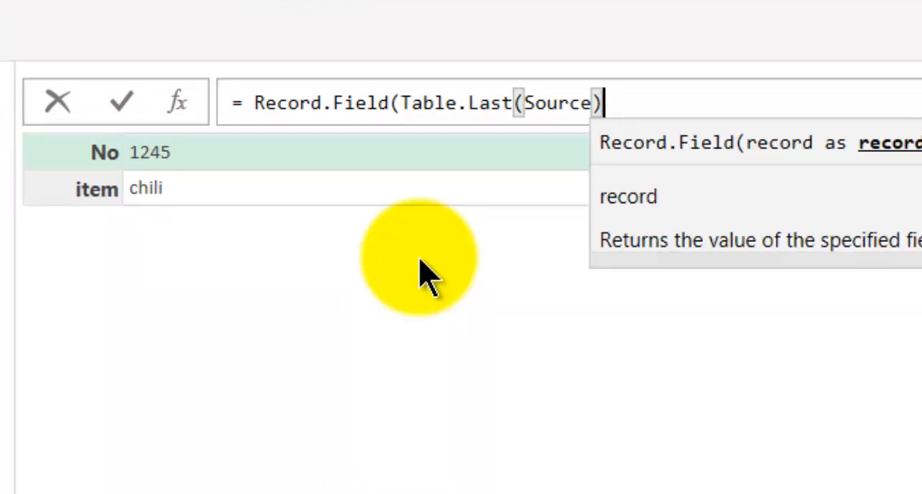
pyautogui.write(',')
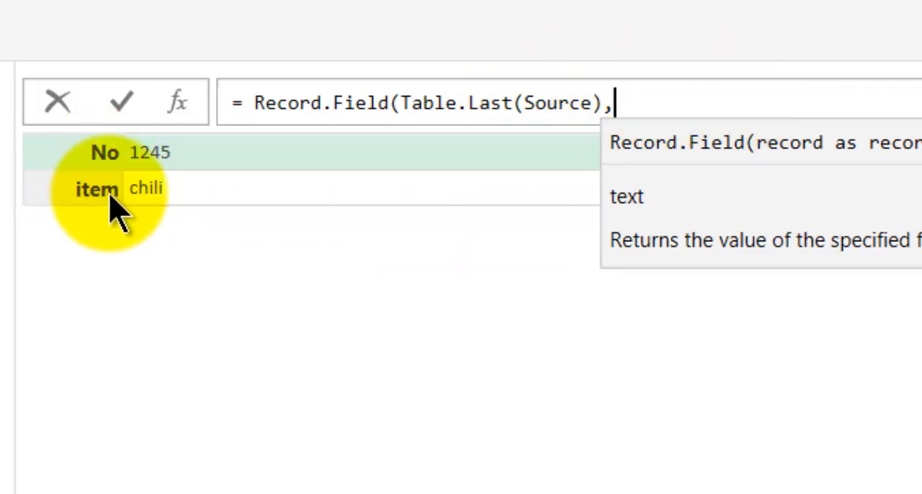
pyautogui.write('"item')
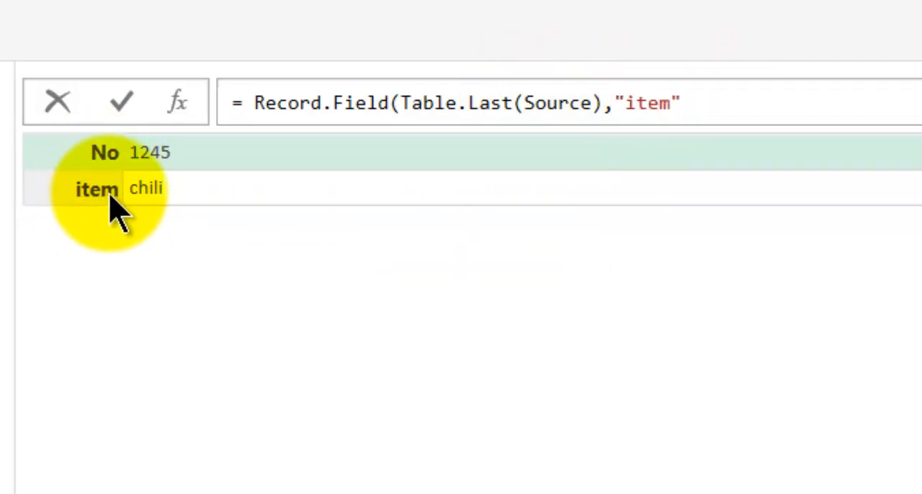
pyautogui.press('Return')
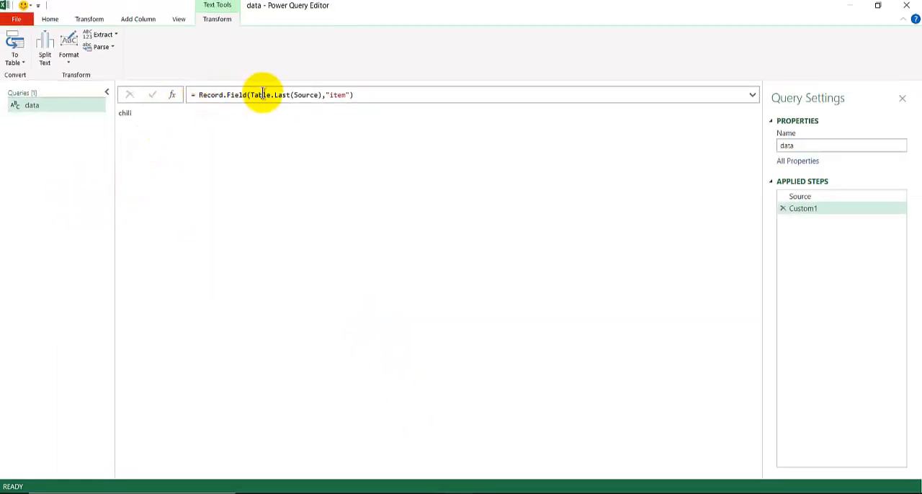
# Review the Record.Field syntax slide in PowerPoint against the formula and return to the Power Query Editor.
pyautogui.moveTo(277, 493)
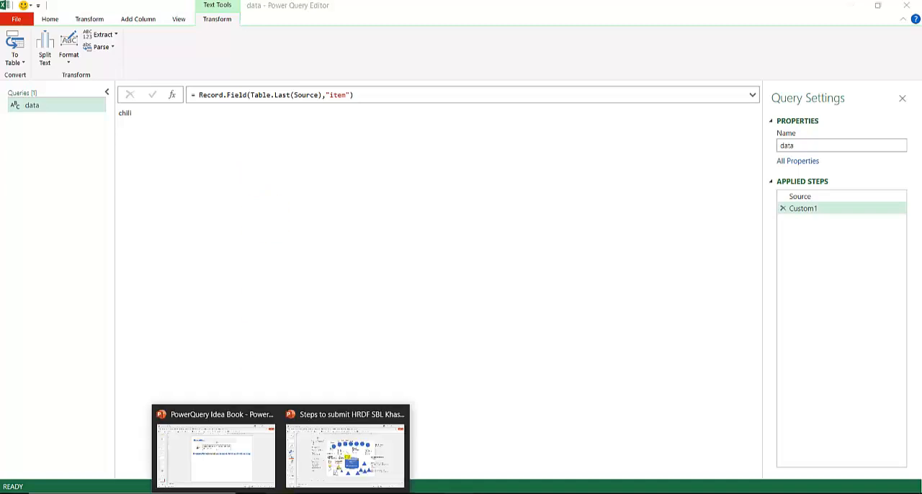
pyautogui.click(240, 473)
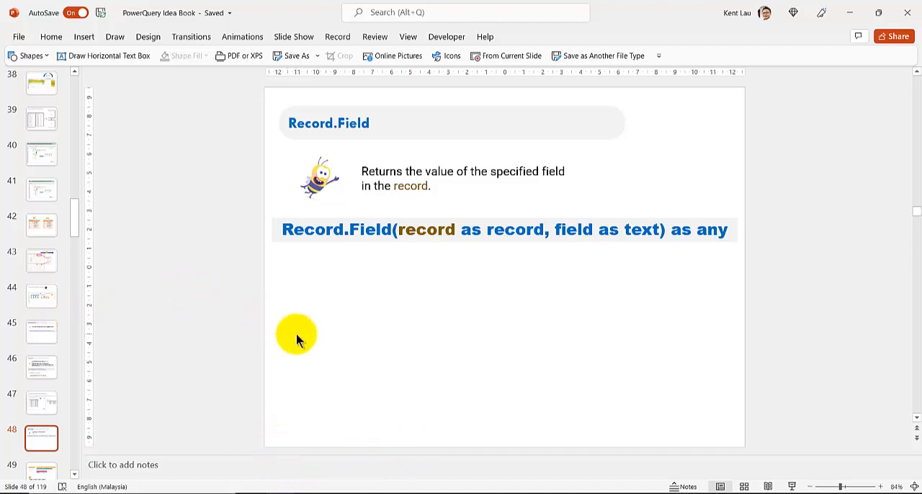
pyautogui.moveTo(309, 491)
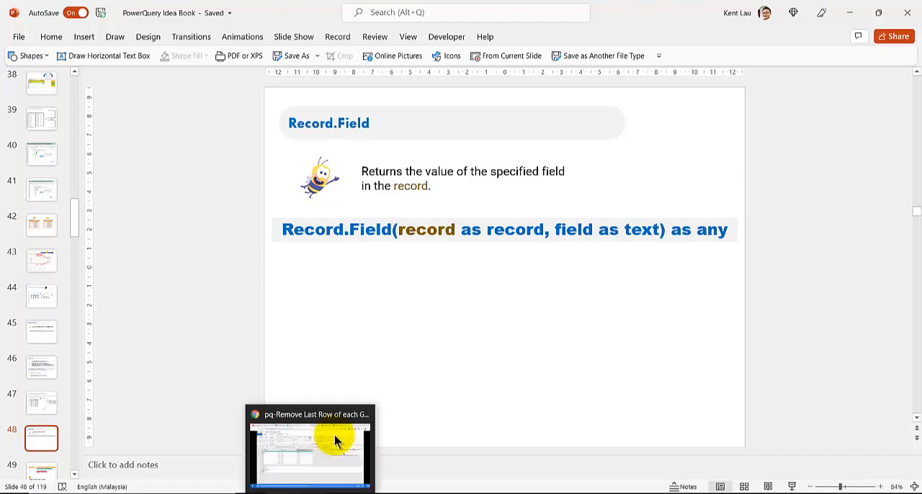
pyautogui.click(310, 450)
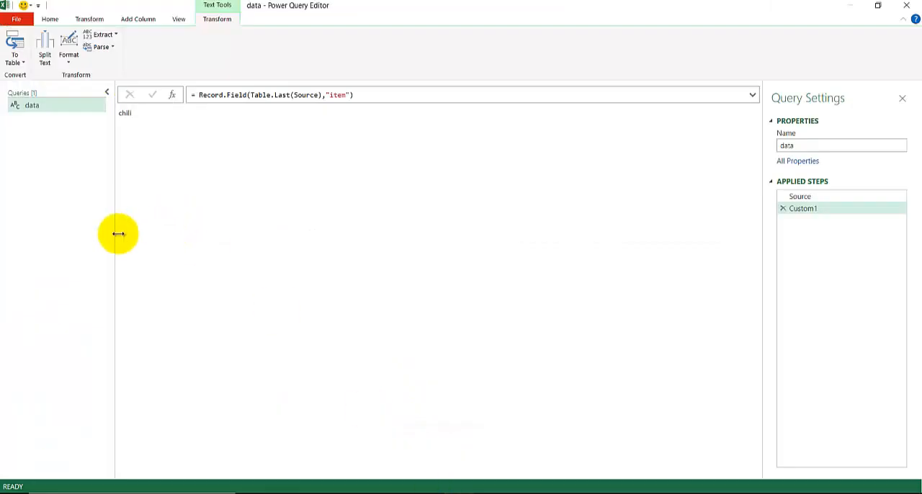